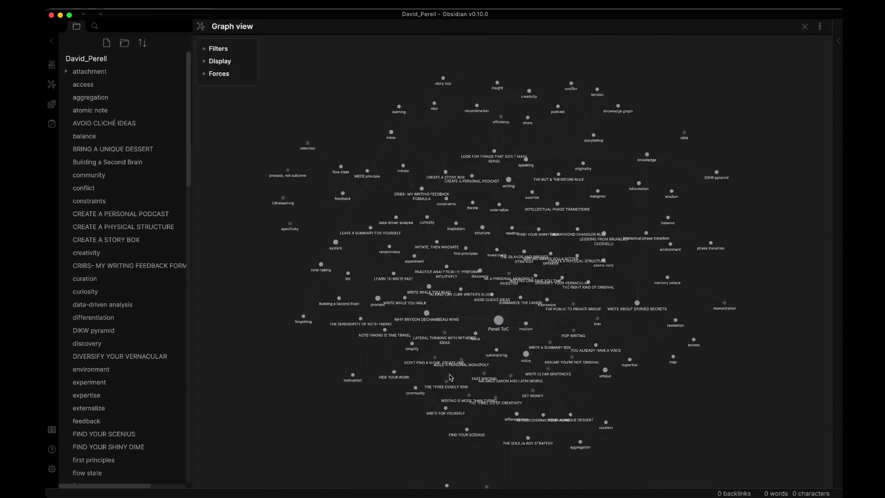
Step: Open the Perell ToC note from the graph view and scroll down its list
click(498, 321)
scroll(497, 322, down, 10)
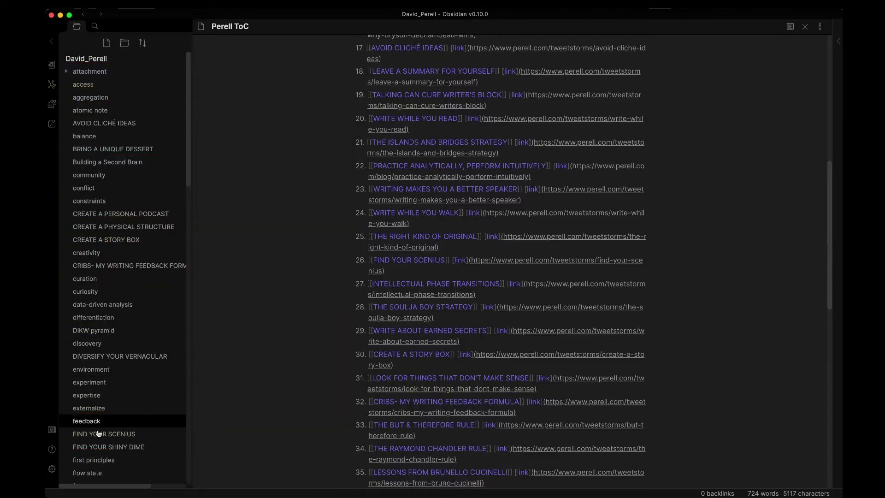
Step: Go to the Appearance page of Obsidian's settings
click(52, 469)
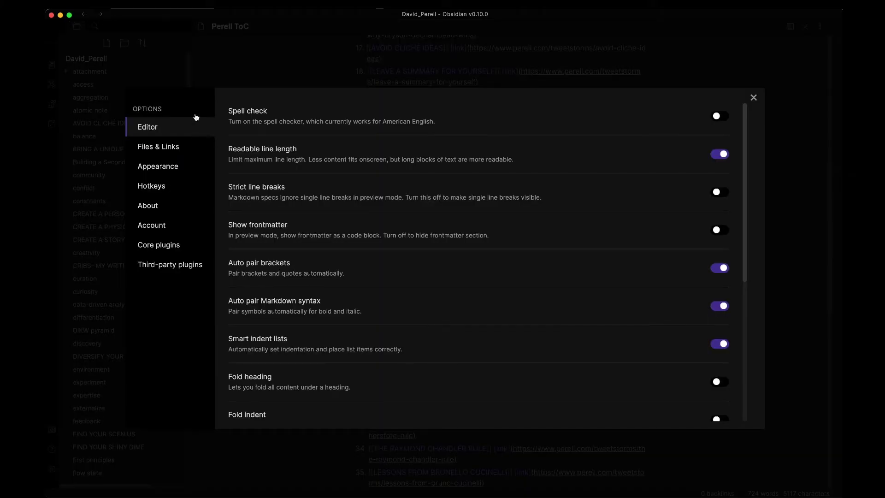
click(169, 168)
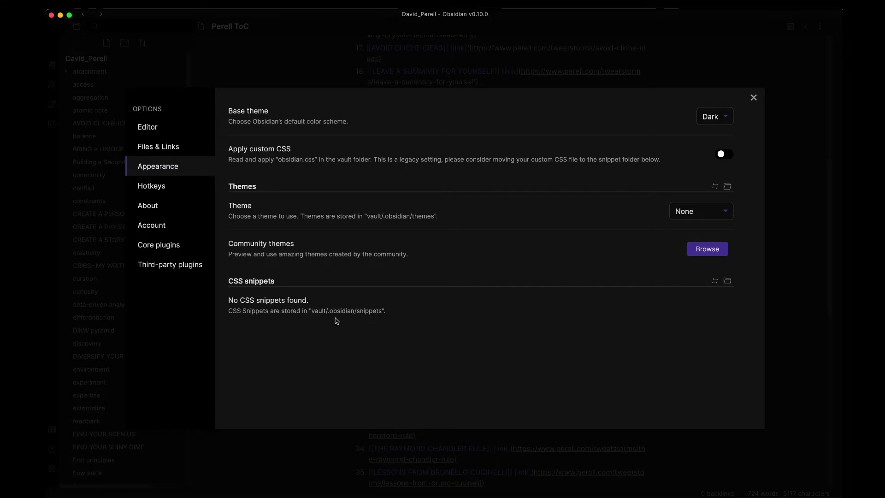
Step: Open the empty CSS snippets folder in Finder
click(727, 281)
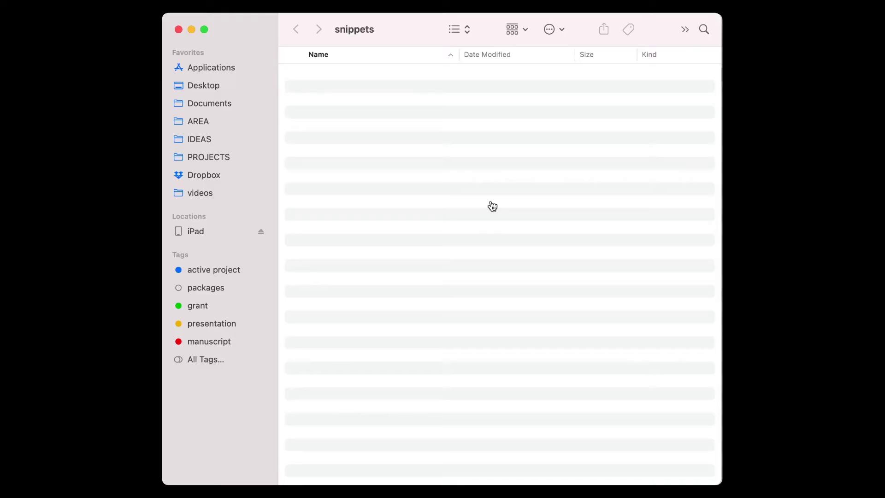
Step: Switch to Safari showing the forum's 'Meta Post - Common CSS Hacks' thread
key(super+Tab)
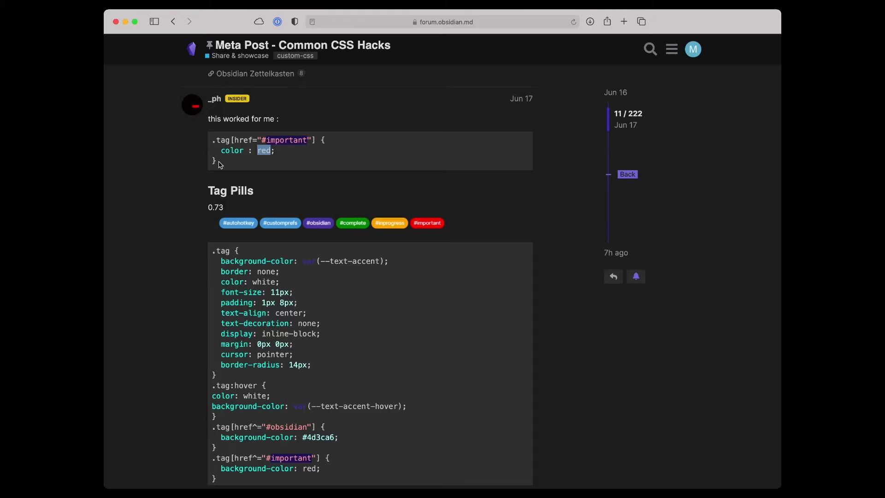
scroll(220, 165, up, 5)
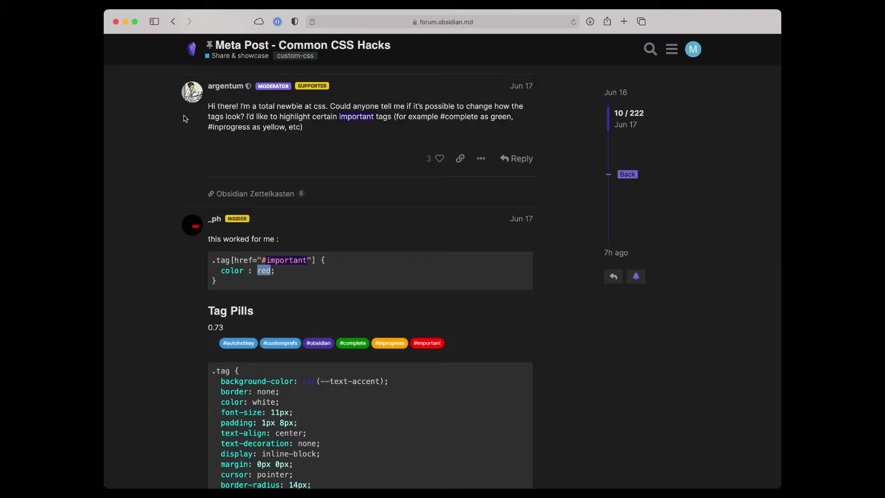
Step: Select the three-line .tag[href="#important"] color: red rule in the forum post
scroll(185, 118, down, 5)
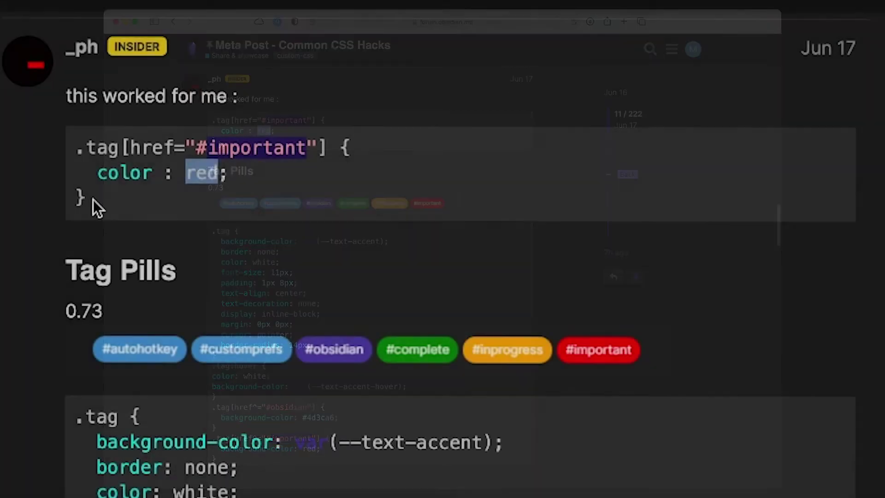
drag(219, 142, 207, 124)
key(super+c)
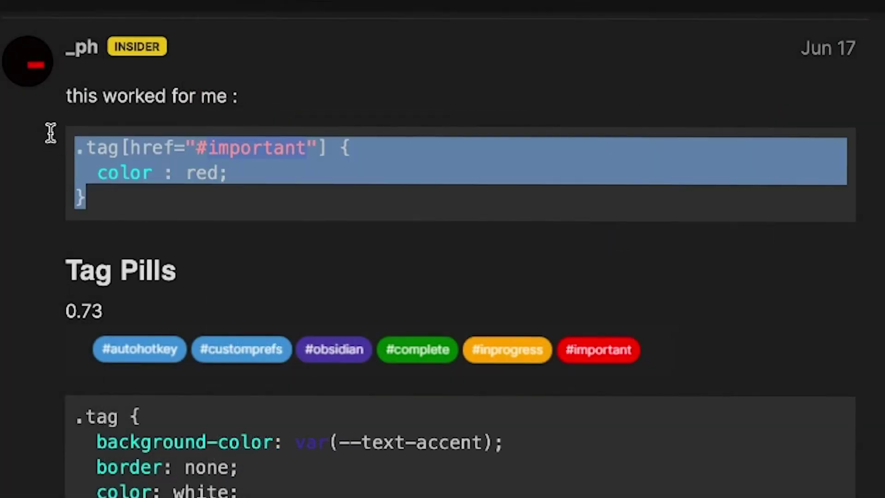
click(51, 175)
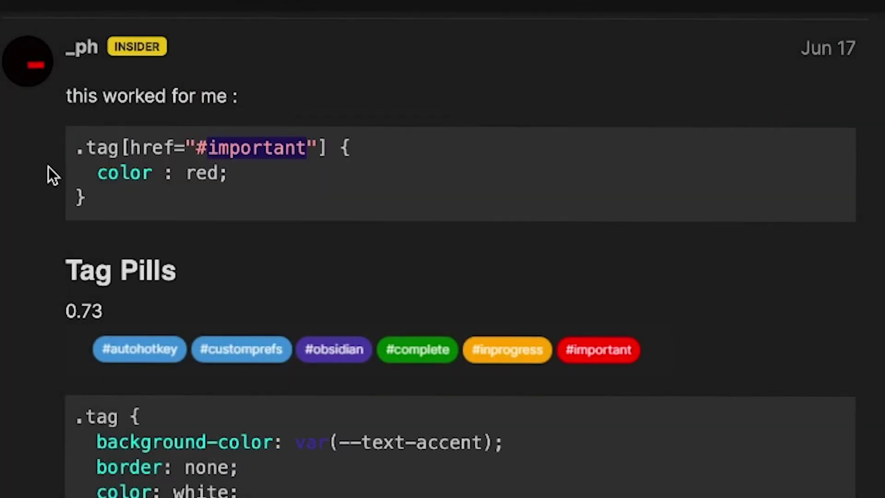
double_click(92, 148)
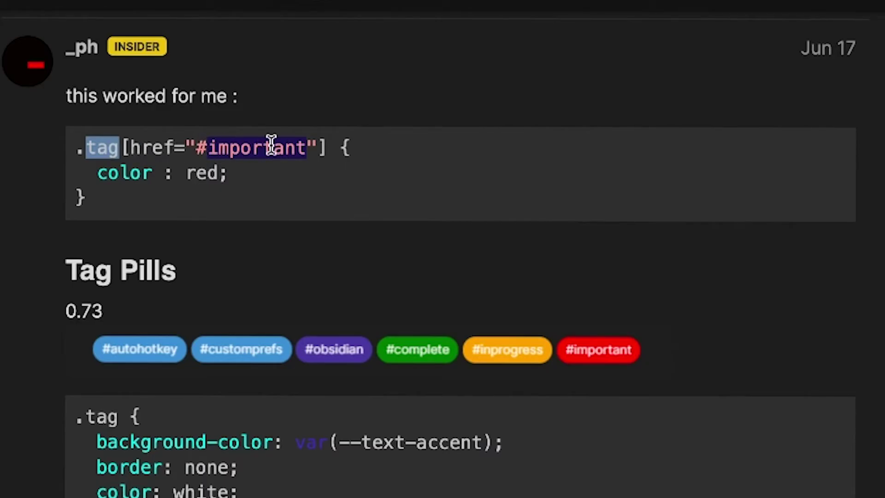
click(341, 147)
drag(341, 147, 342, 191)
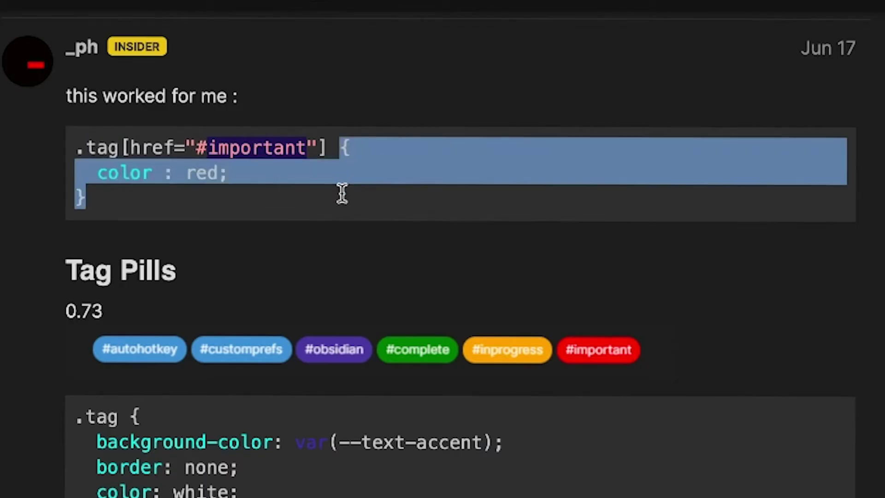
click(345, 159)
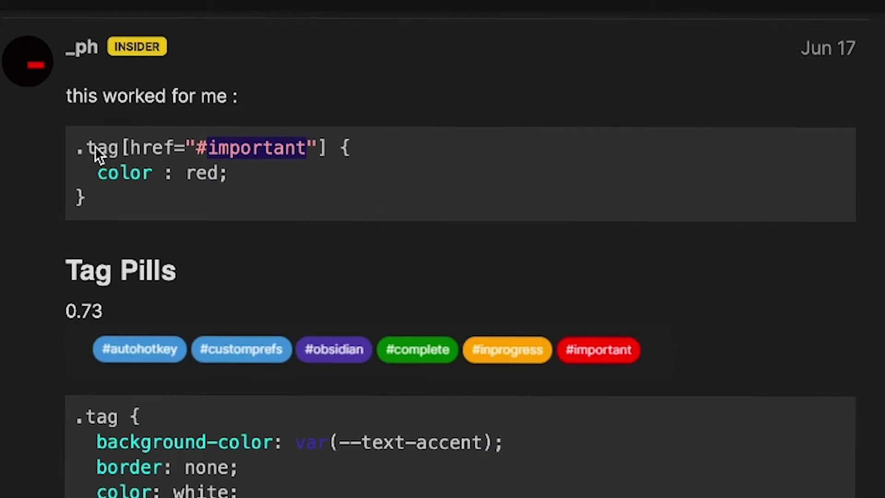
drag(95, 170, 197, 180)
drag(95, 199, 65, 143)
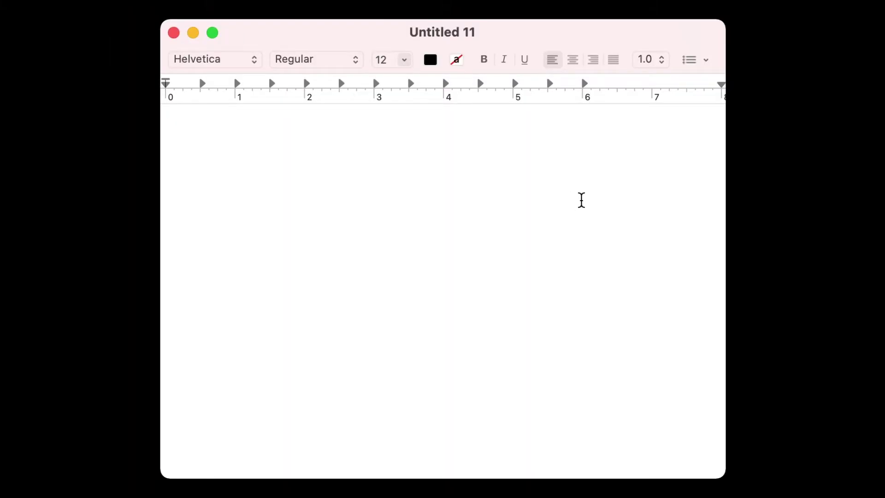
Step: Paste the CSS rule into TextEdit as plain text and save it as red_tag
key(super+v)
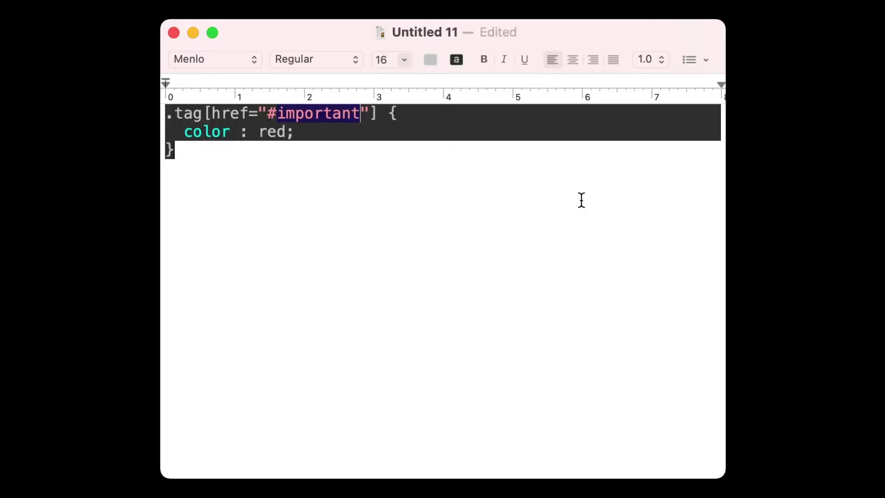
key(shift+super+t)
key(Escape)
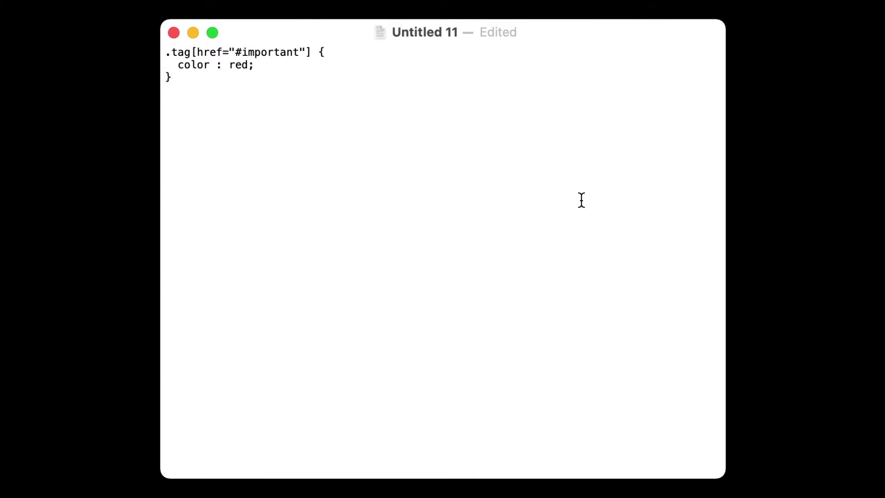
key(super+s)
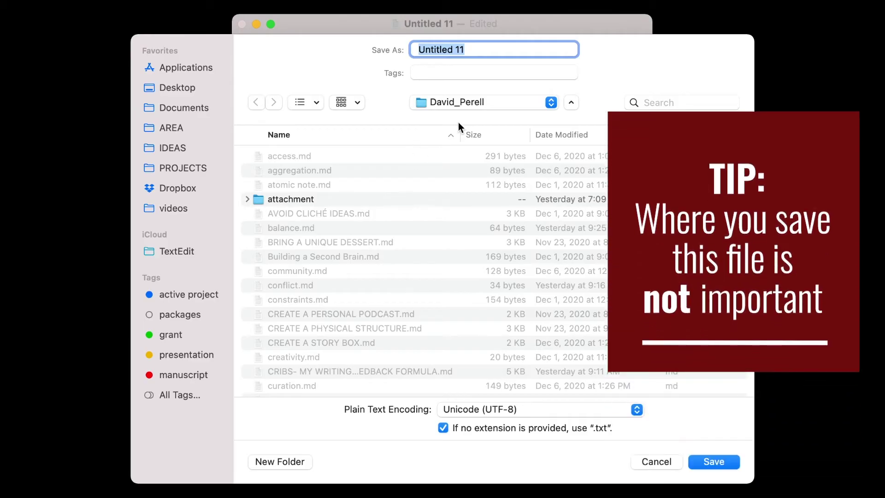
text(red_t)
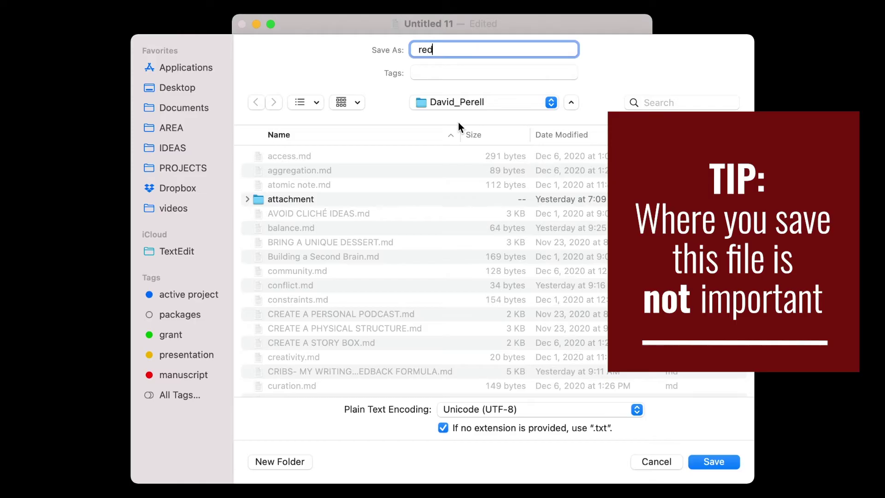
text(ag)
key(Return)
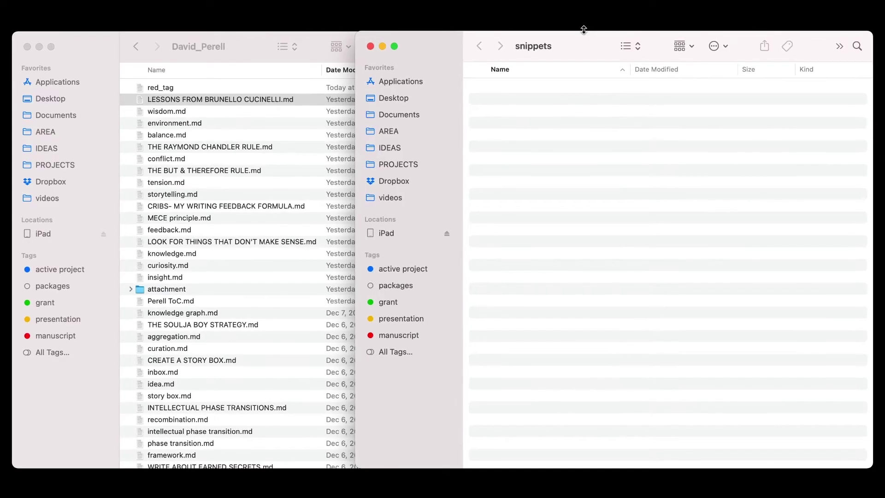
Step: Move the red_tag file from David_Perell into the snippets folder
click(164, 87)
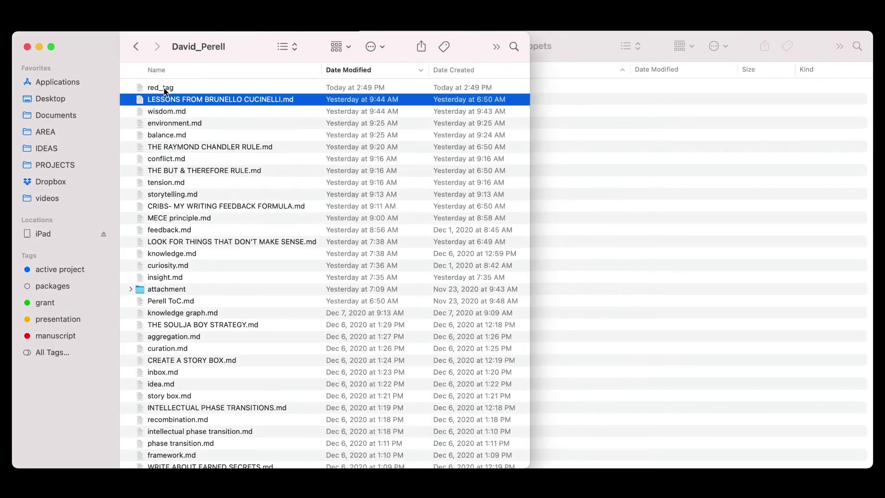
click(164, 88)
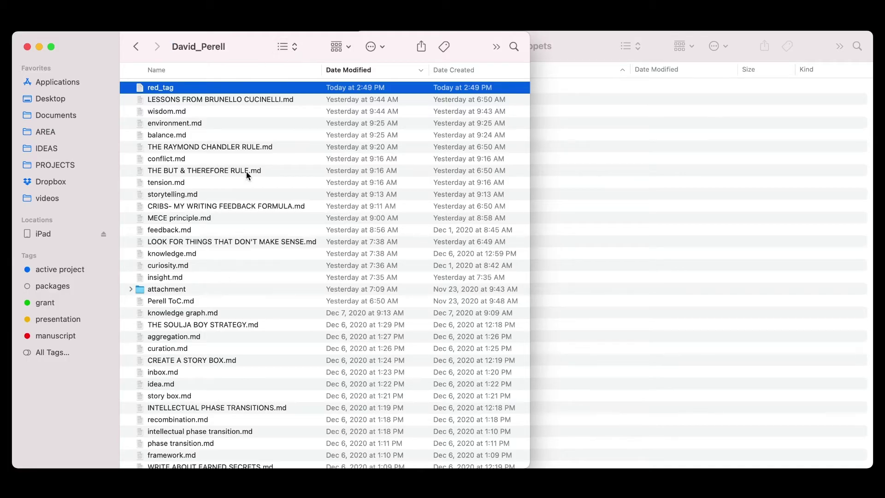
drag(150, 88, 596, 119)
click(580, 52)
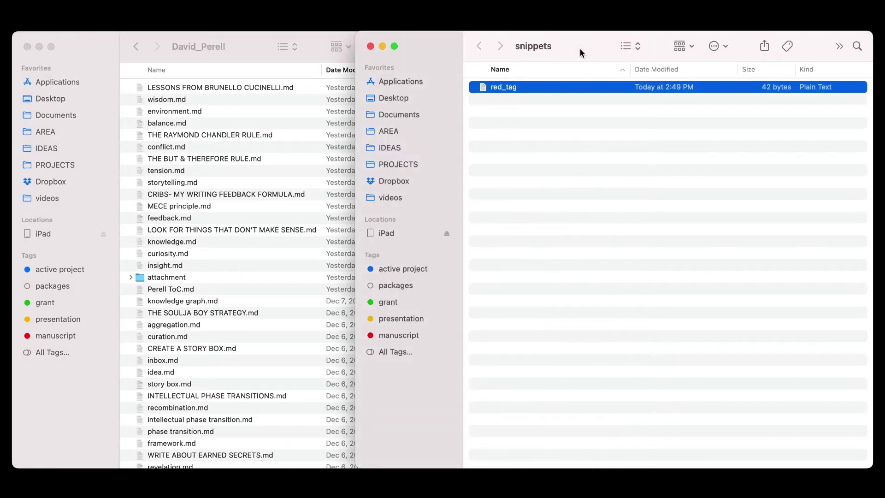
drag(578, 49, 451, 55)
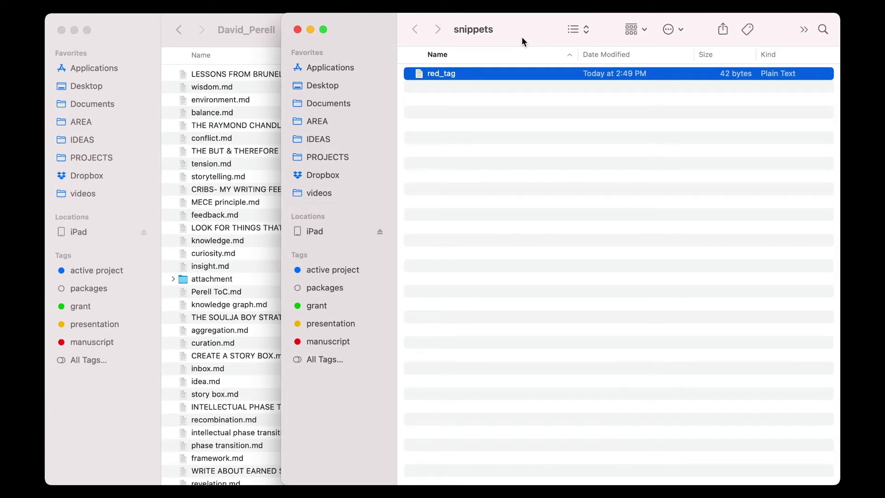
drag(521, 37, 406, 40)
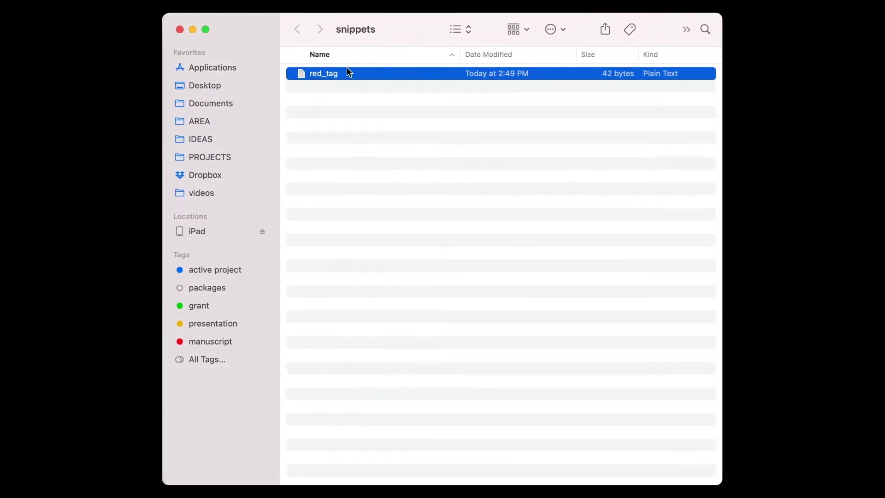
Step: Rename the file to red_tag.css, accepting the .css extension
click(334, 74)
text(.css)
key(Return)
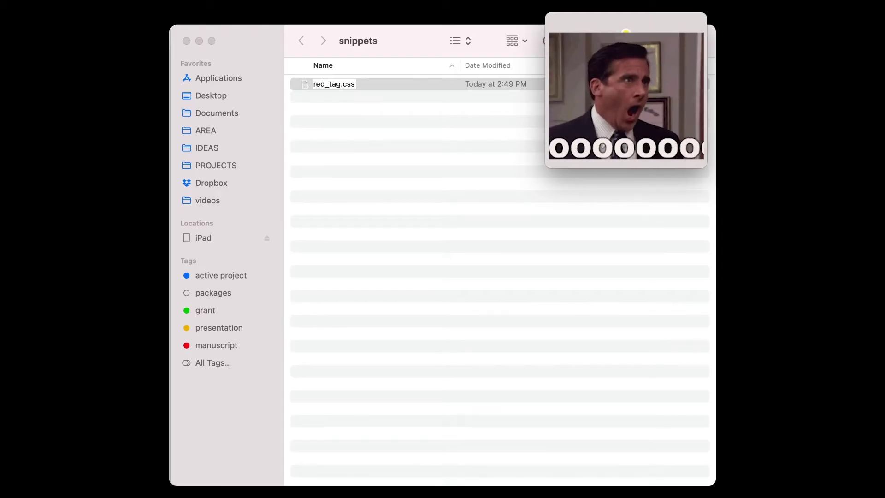
click(654, 150)
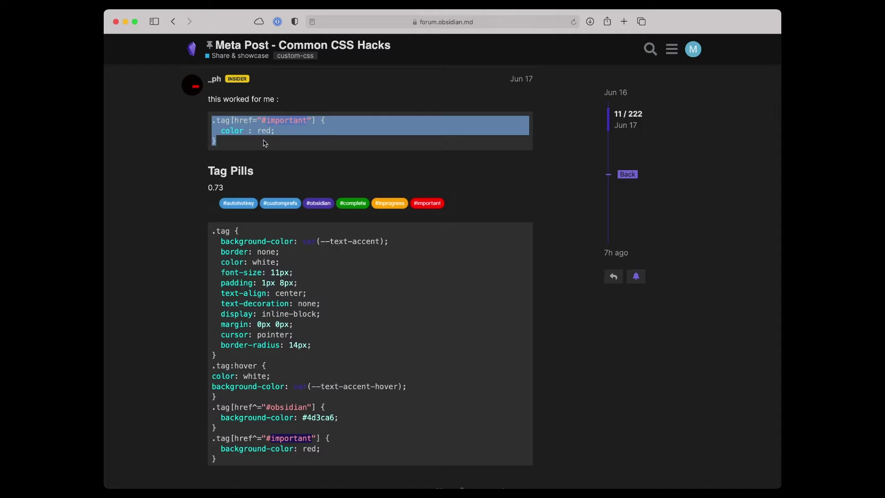
click(283, 142)
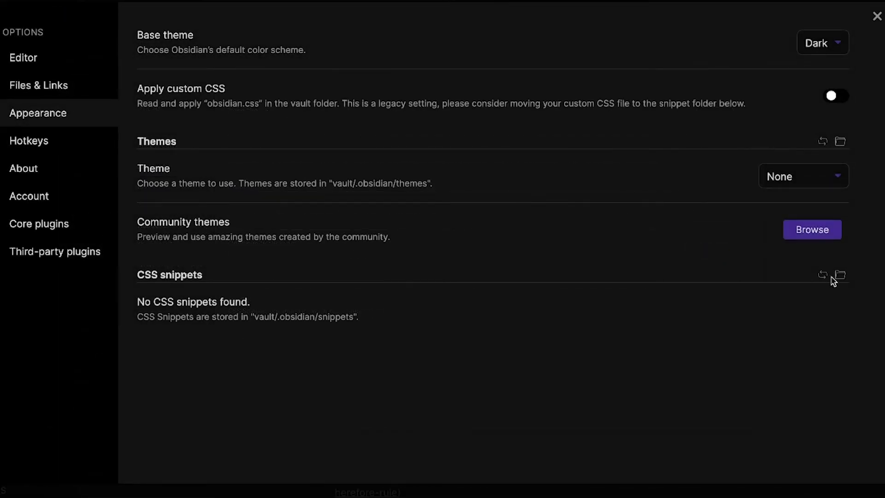
Step: Reload the CSS snippets list, make sure red_tag is enabled, and close Settings
click(823, 275)
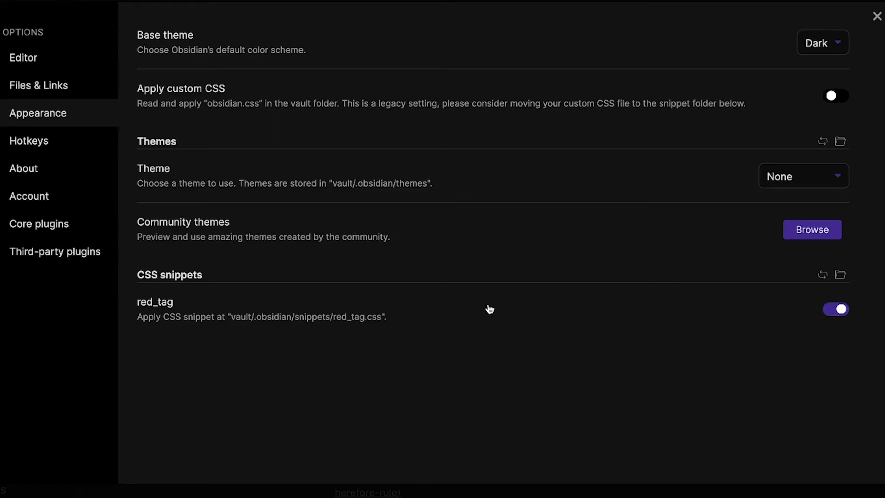
click(837, 310)
click(838, 311)
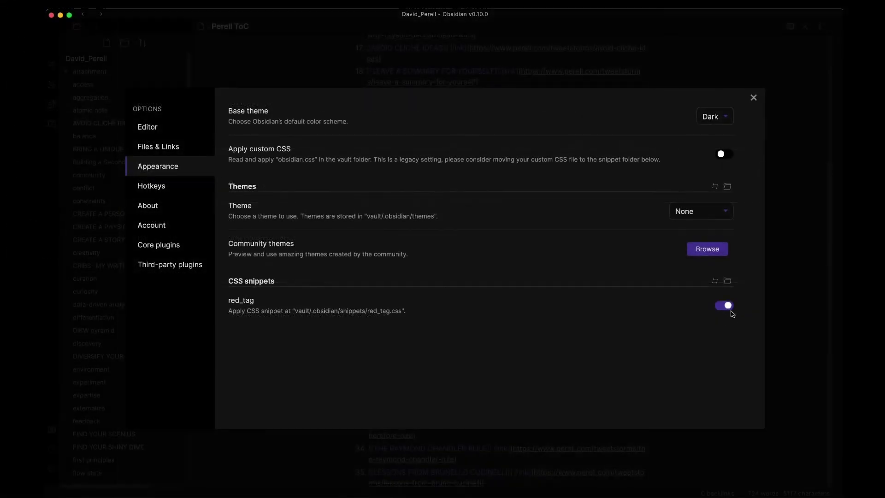
click(754, 98)
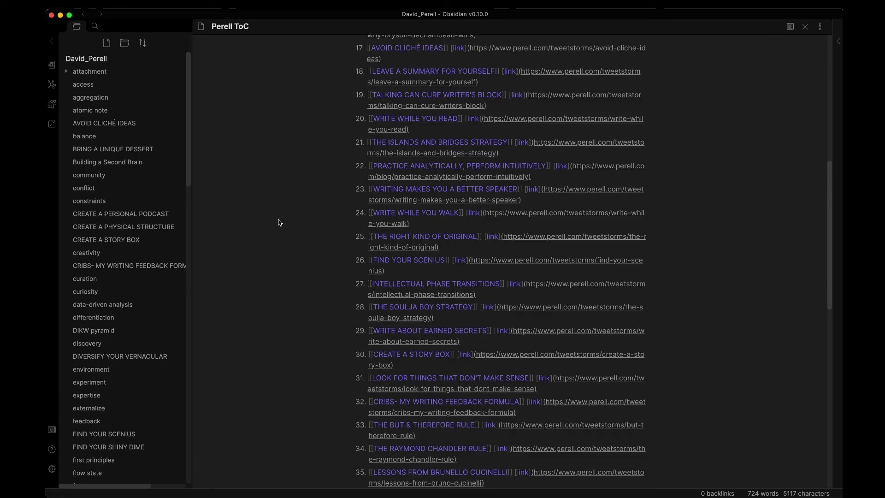
Step: Create a new note titled 'test note'
key(super+n)
text(test not)
key(BackSpace)
text(note)
key(Return)
Step: Write 'This is a test note. It is very #important' and check the tag in preview
text(This is a test note.)
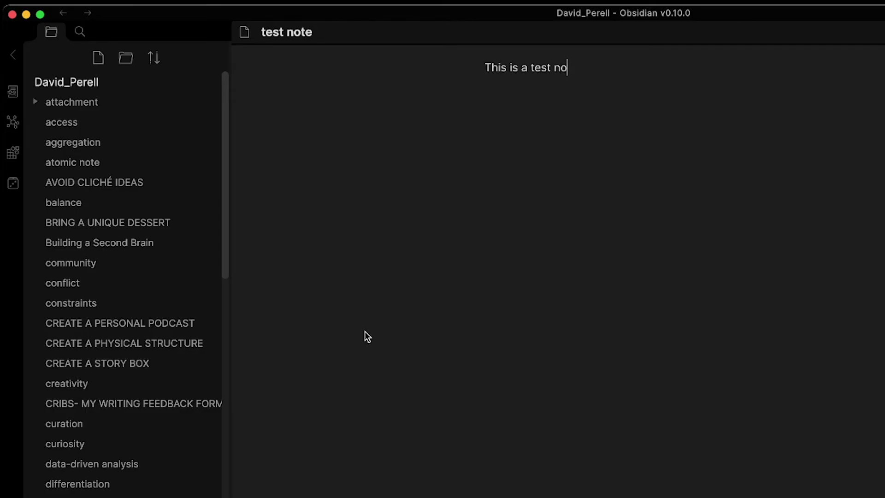
key(Return)
text(It is very @)
key(BackSpace)
text(#important)
key(Return)
key(Return)
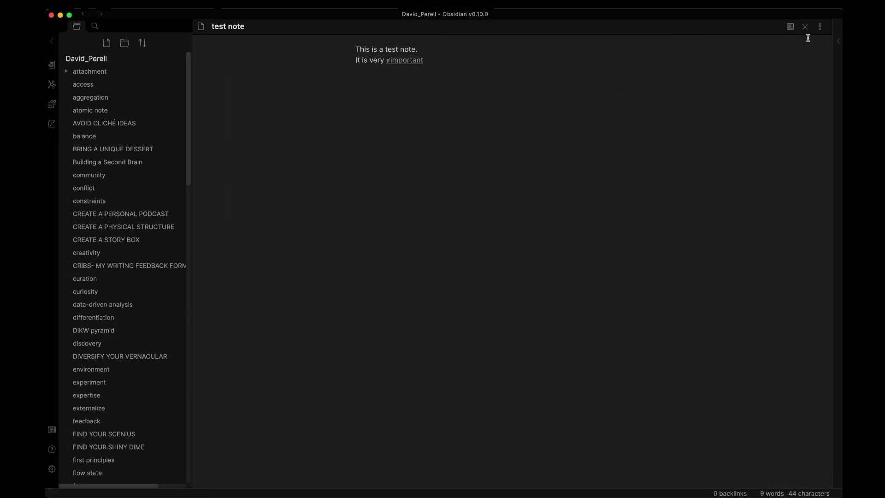
click(791, 30)
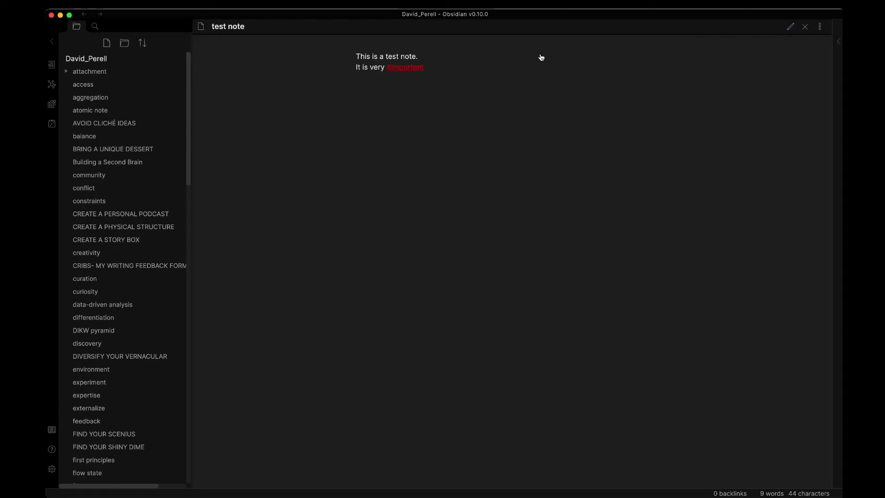
click(790, 26)
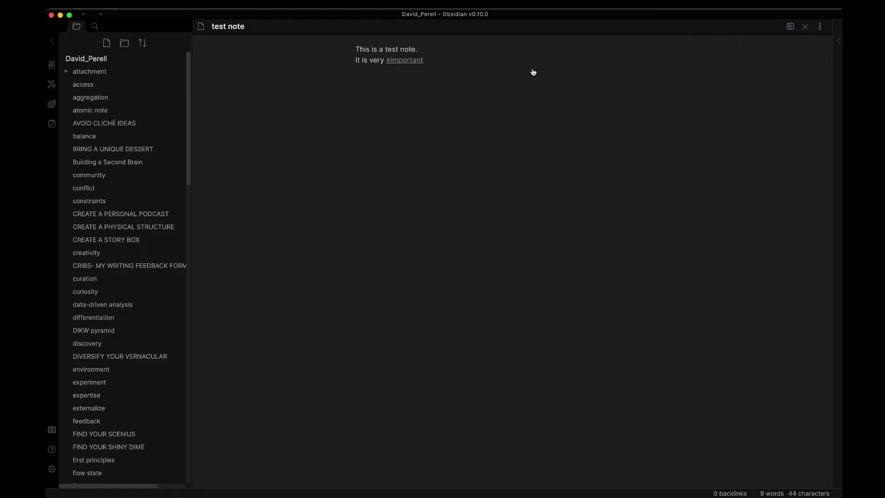
Step: Add the lines 'this is a test thought' and 'it is #notimportant'
key(Return)
key(Return)
text(this )
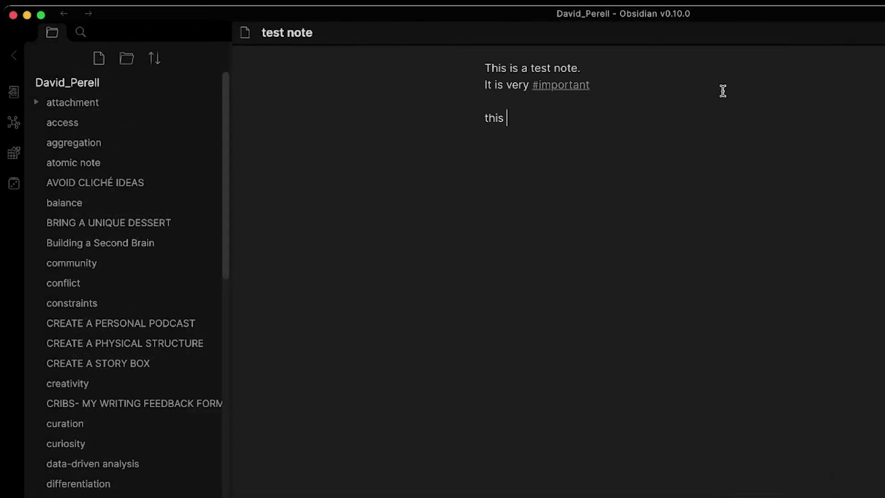
text(is a test n)
key(BackSpace)
text(thought)
key(Return)
text(it is not very)
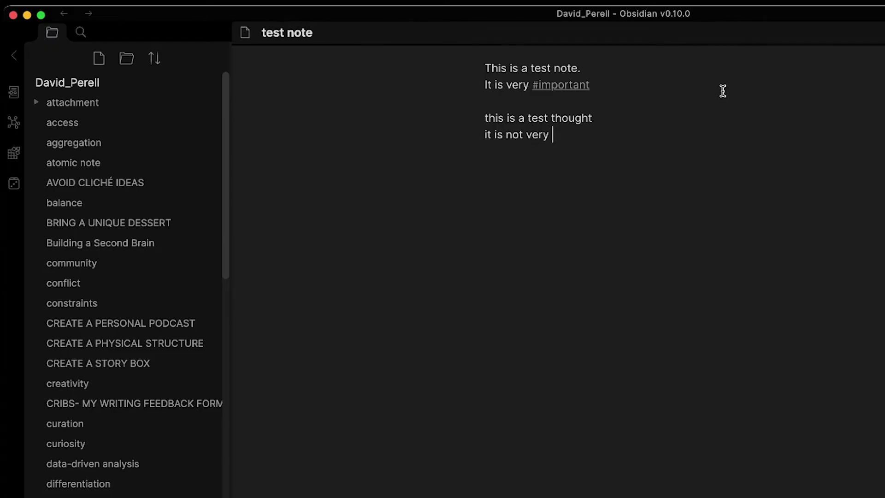
key(BackSpace)
key(BackSpace)
key(BackSpace)
key(BackSpace)
key(BackSpace)
key(BackSpace)
key(BackSpace)
key(BackSpace)
key(BackSpace)
text(#not)
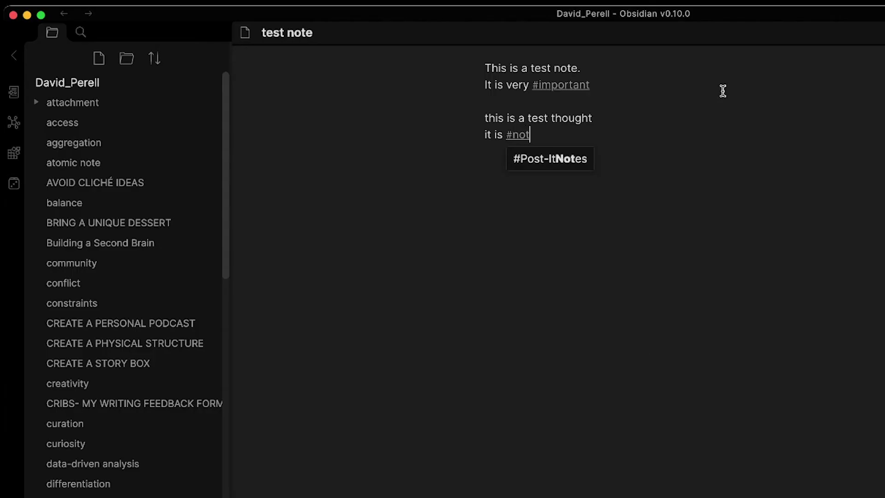
text(important)
key(Return)
key(Return)
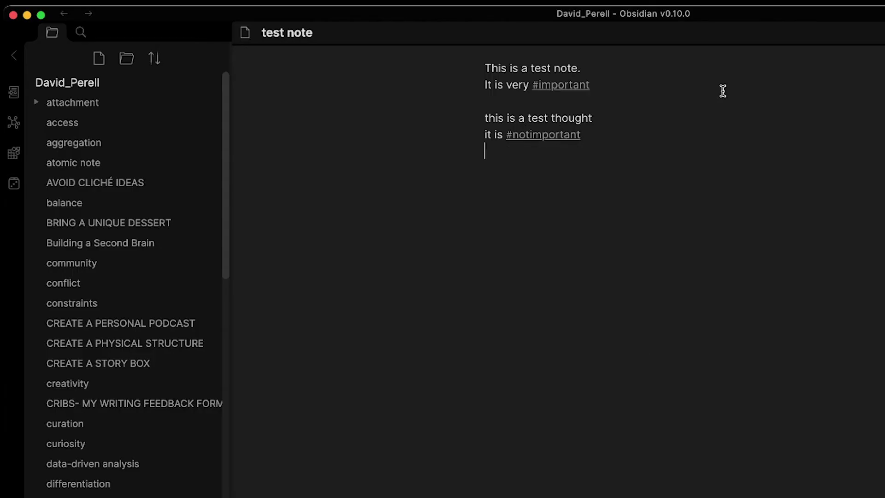
Step: Add 'Neither is this #idea' and preview the note to compare tag colours
text(Neither is th)
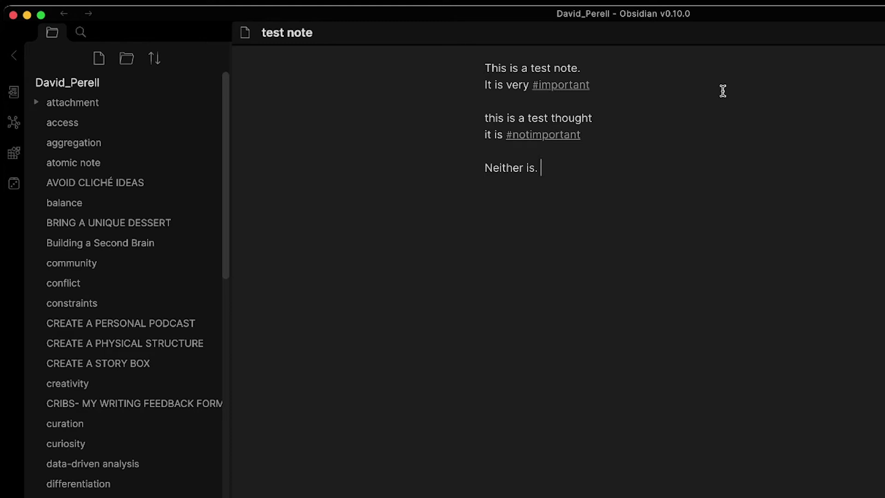
text(is #idea)
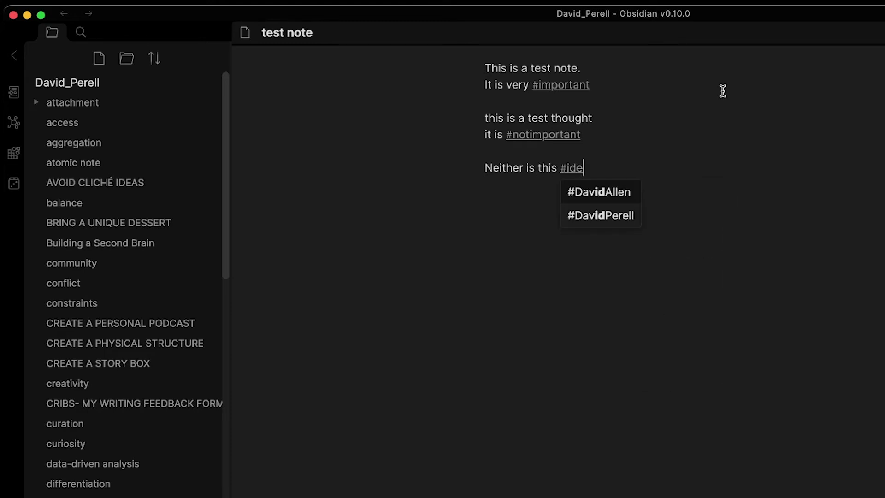
key(Return)
key(Return)
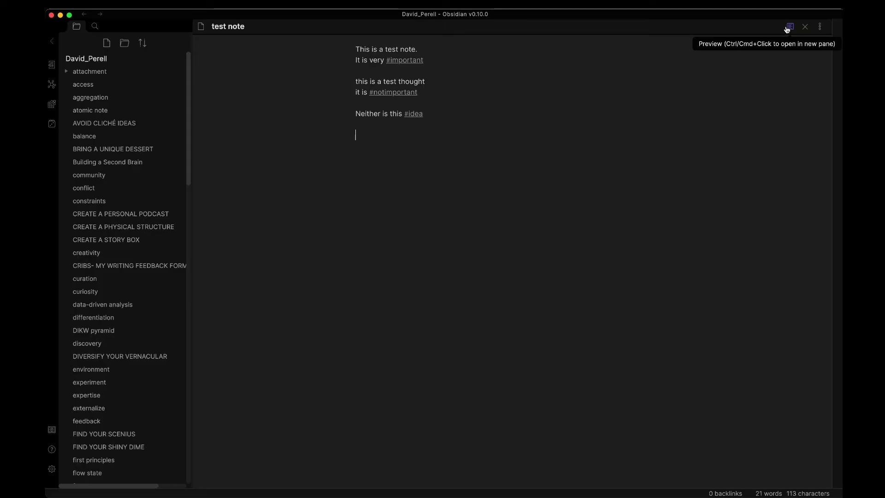
click(787, 30)
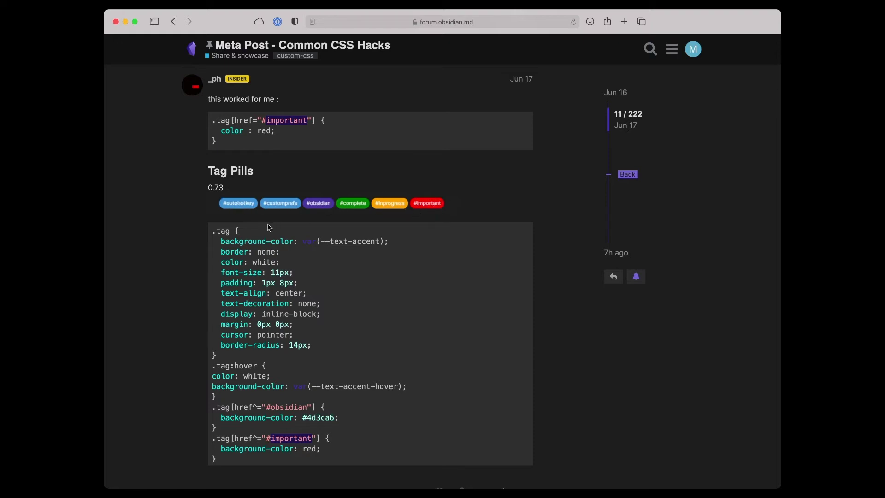
Step: Scroll down the Common CSS Hacks thread through its tag colour and tag pill snippets
scroll(281, 322, down, 10)
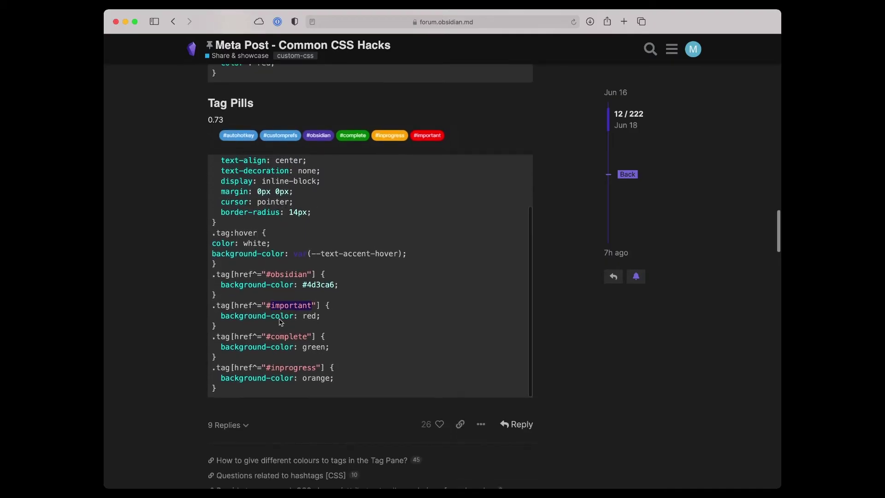
scroll(281, 321, down, 15)
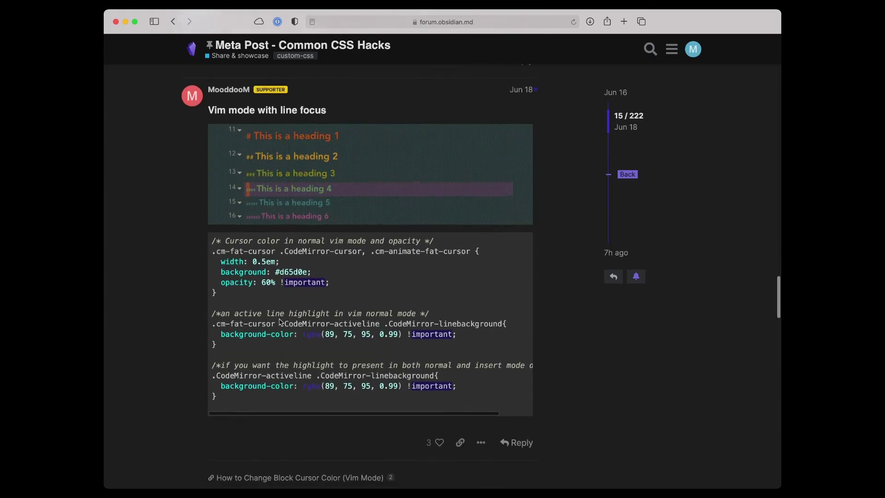
scroll(265, 164, down, 10)
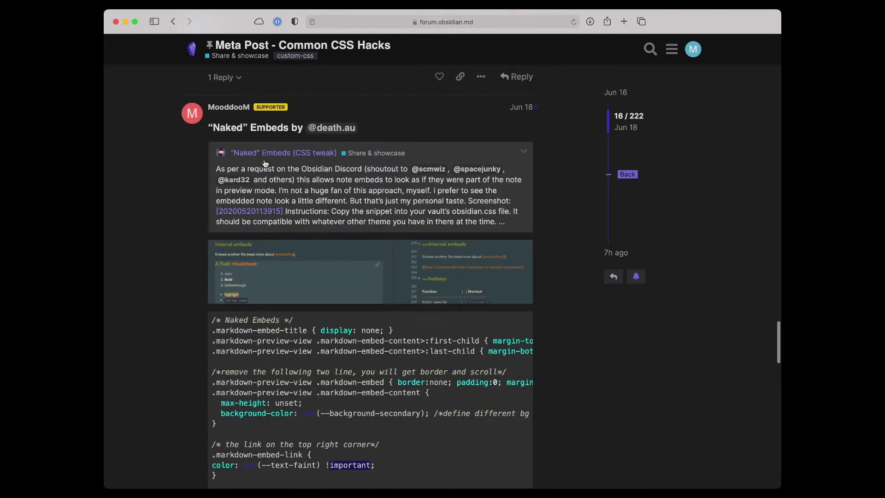
scroll(265, 164, down, 15)
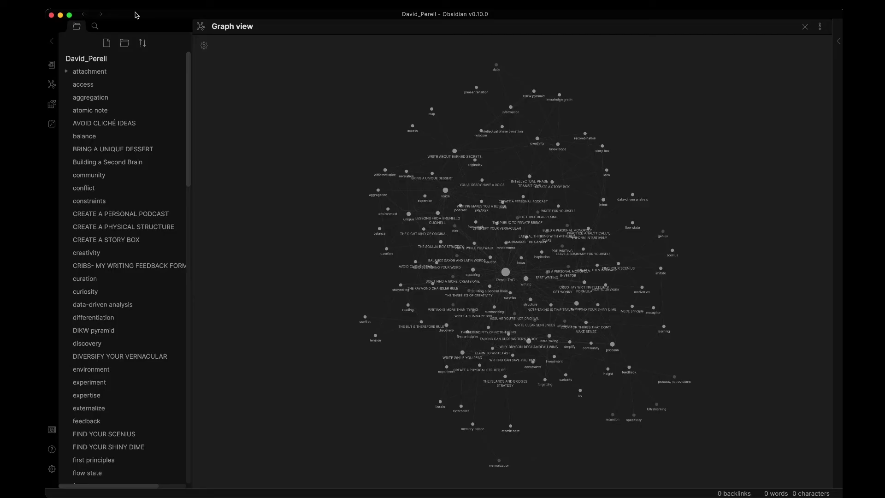
Step: In Appearance settings, check the base theme and theme lists, keeping Dark and None
click(52, 469)
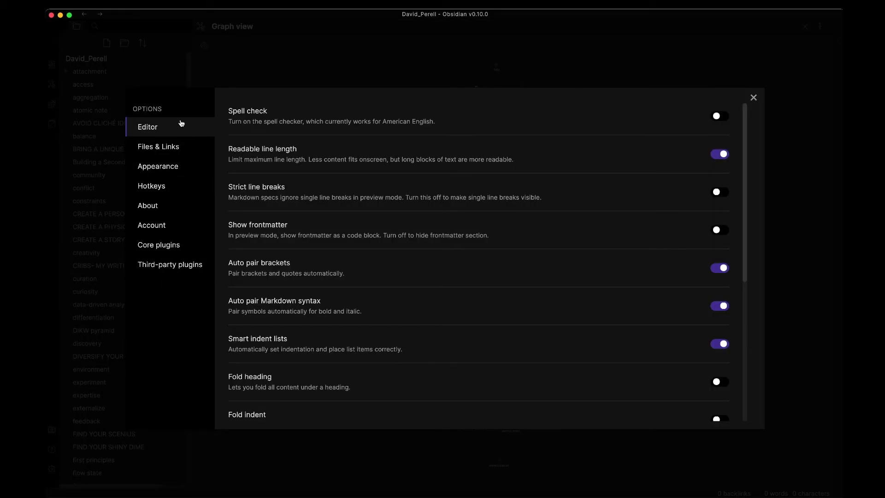
click(175, 167)
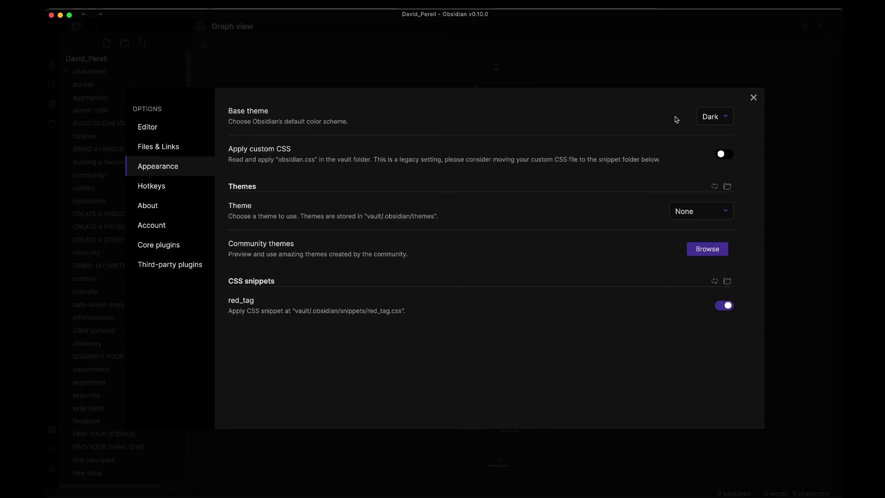
click(708, 117)
click(711, 131)
click(712, 115)
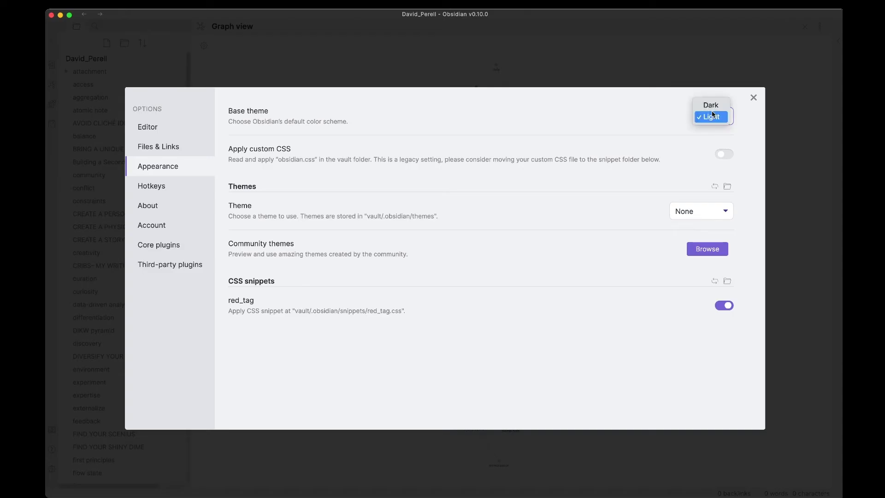
click(712, 105)
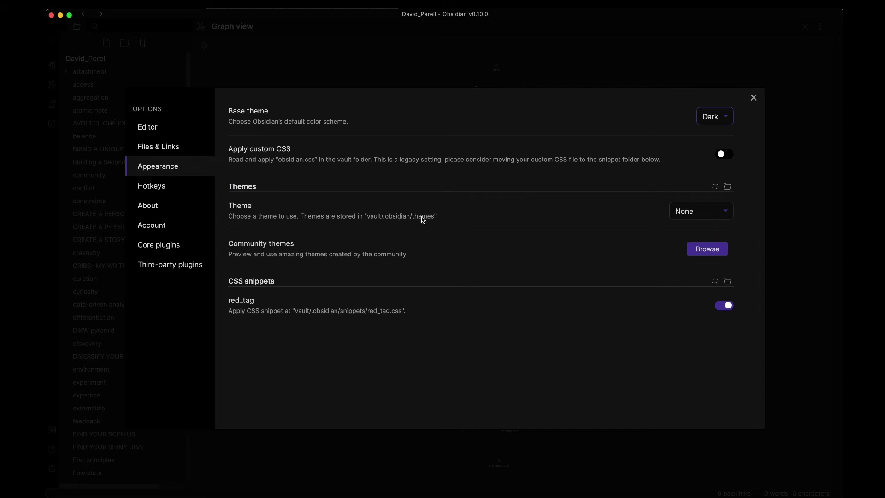
click(692, 219)
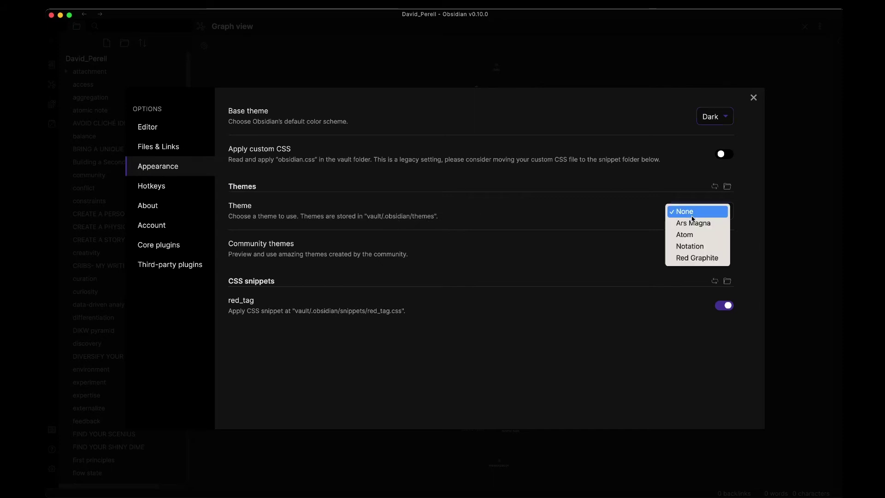
click(693, 215)
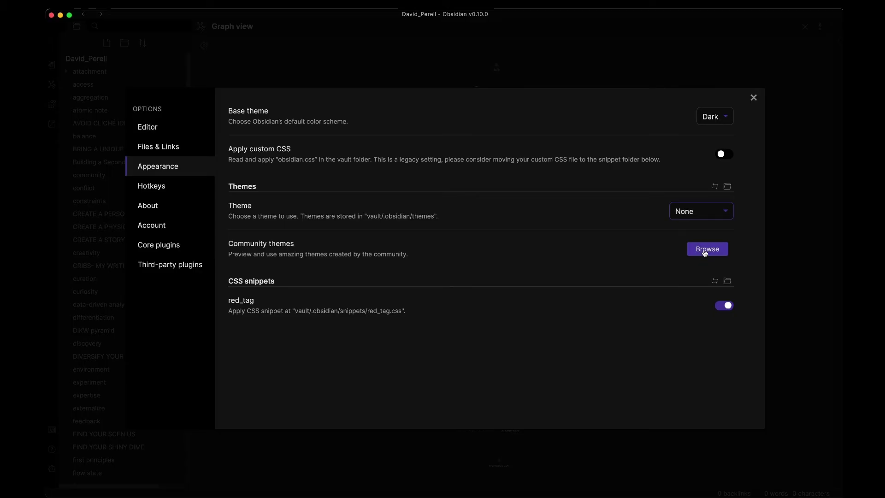
Step: Browse the Community themes gallery from the Appearance settings
click(705, 253)
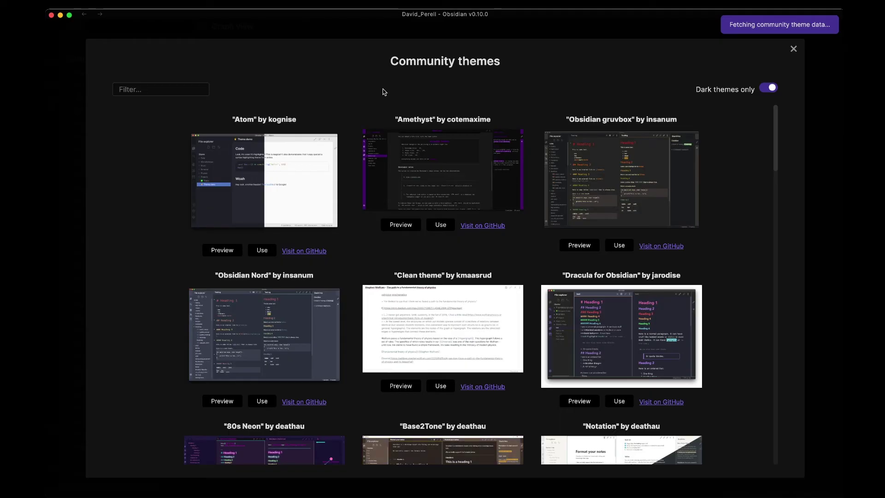